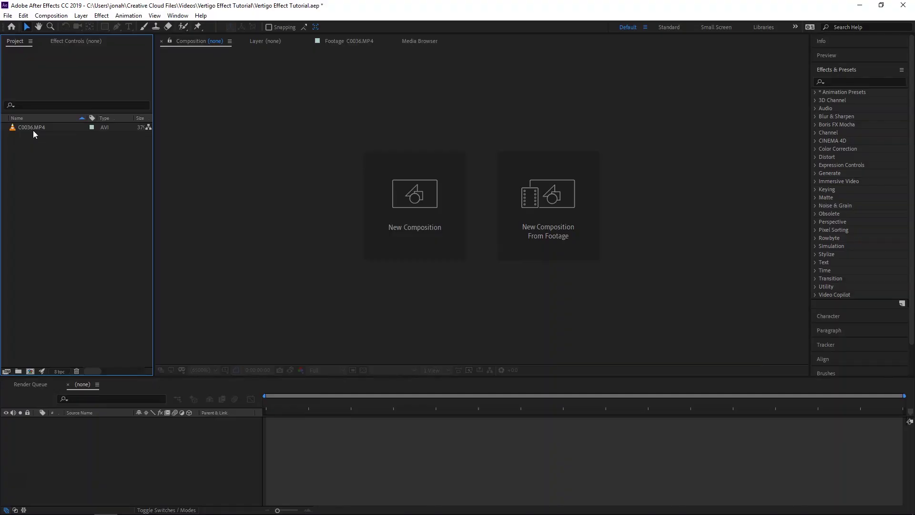
Step: Build the C0036 comp from C0036.MP4 and trim it to a 0;00;01;56 work area
{"action": "left_click_drag", "start_coordinate": [29, 127], "coordinate": [62, 265]}
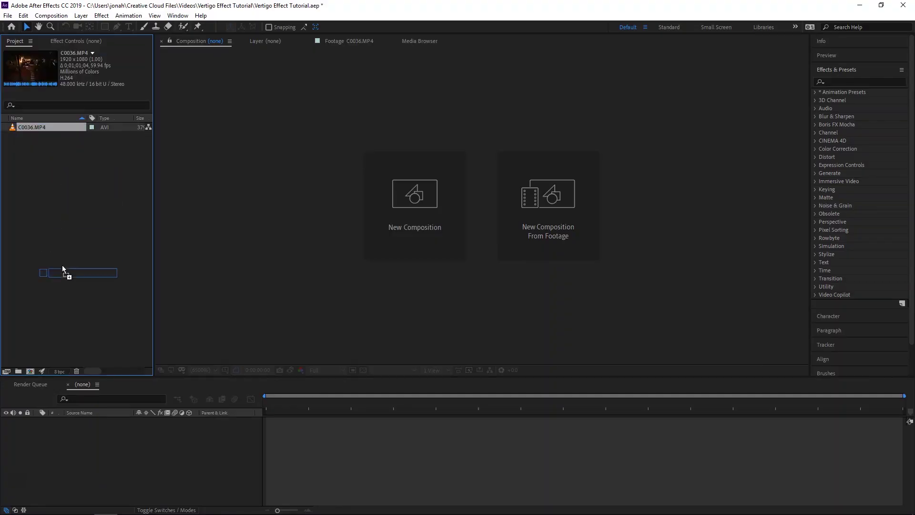
{"action": "left_click_drag", "start_coordinate": [25, 369], "coordinate": [29, 370]}
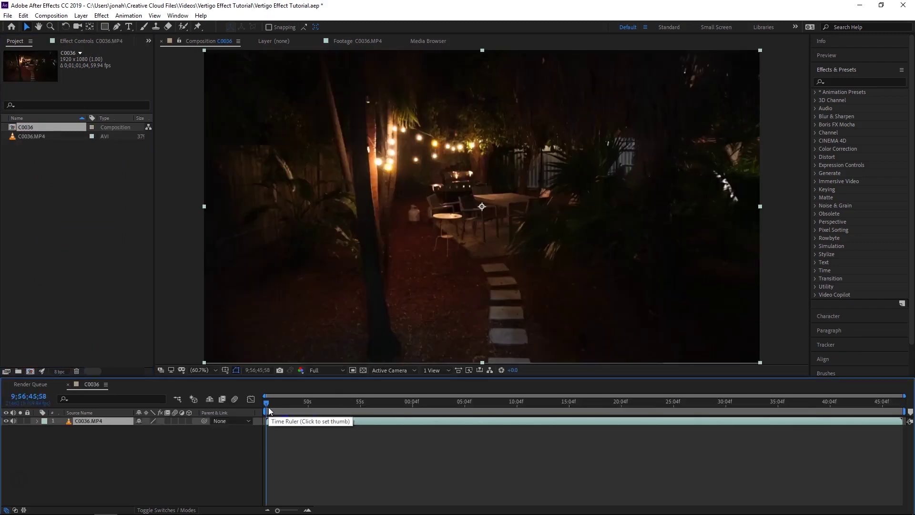
{"action": "left_click_drag", "start_coordinate": [269, 412], "coordinate": [284, 412]}
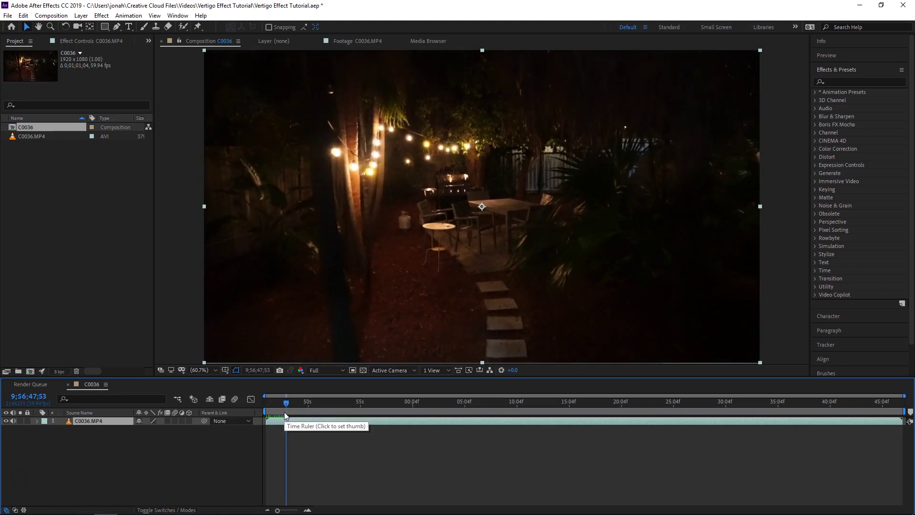
{"action": "key", "text": "n"}
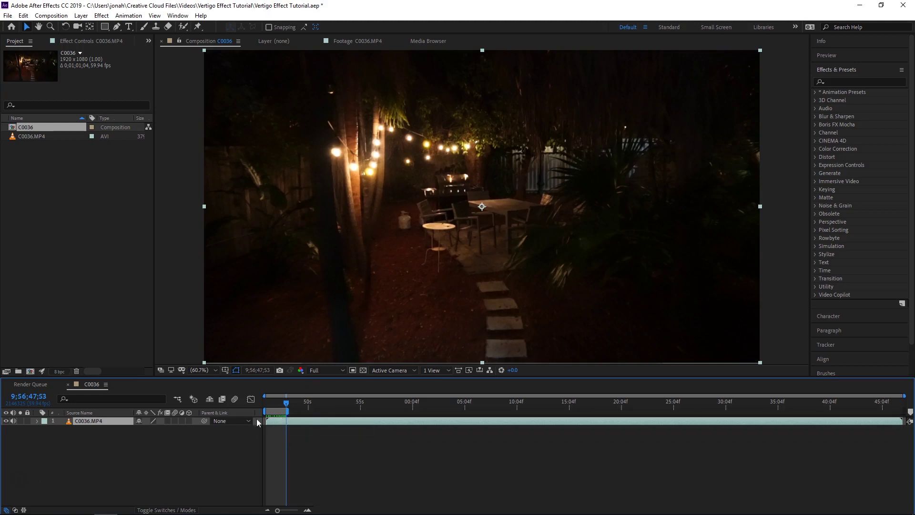
{"action": "right_click", "coordinate": [281, 414]}
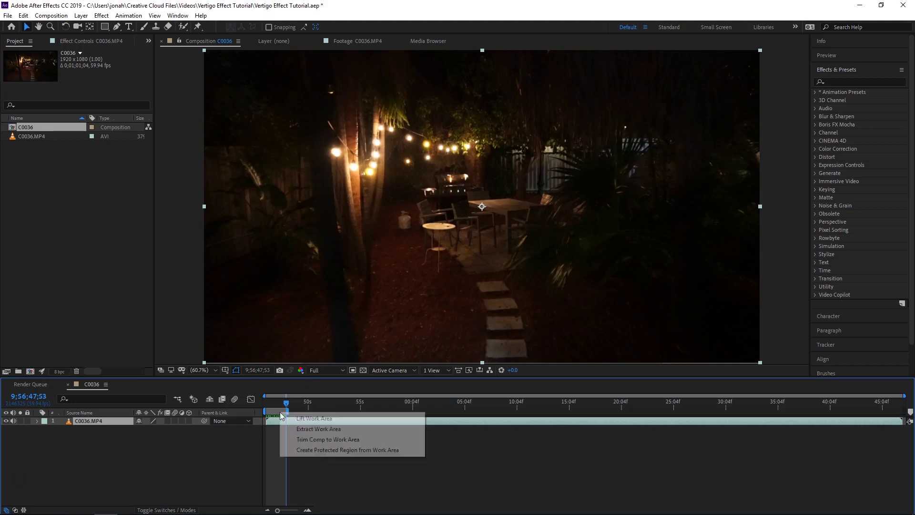
{"action": "left_click", "coordinate": [319, 439]}
{"action": "key", "text": "space"}
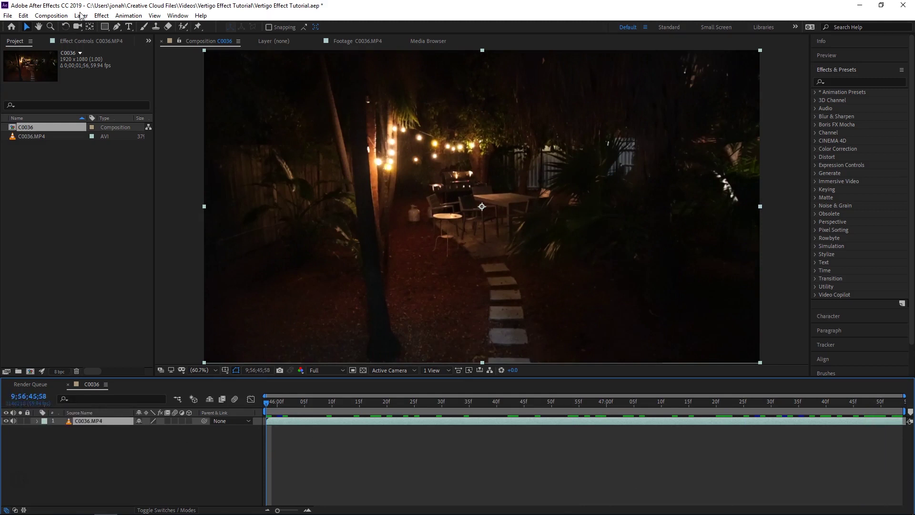
Step: Set C0036's Start Timecode to 0 in Composition Settings and preview the result
{"action": "left_click", "coordinate": [51, 15]}
{"action": "left_click", "coordinate": [93, 42]}
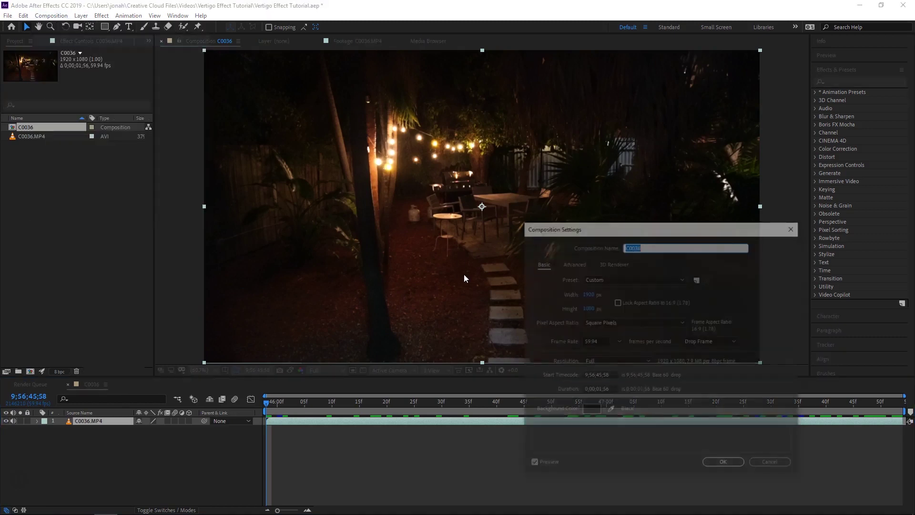
{"action": "left_click", "coordinate": [592, 377]}
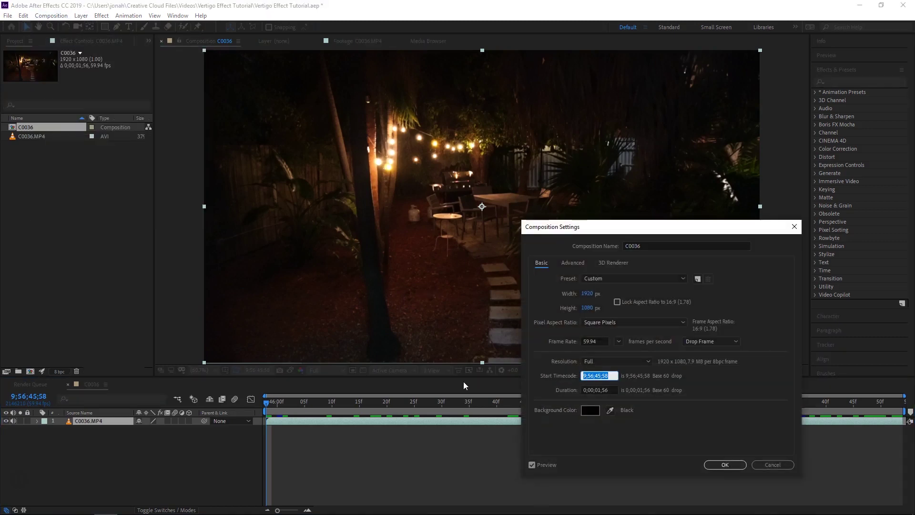
{"action": "type", "text": "0"}
{"action": "key", "text": "Return"}
{"action": "key", "text": "space"}
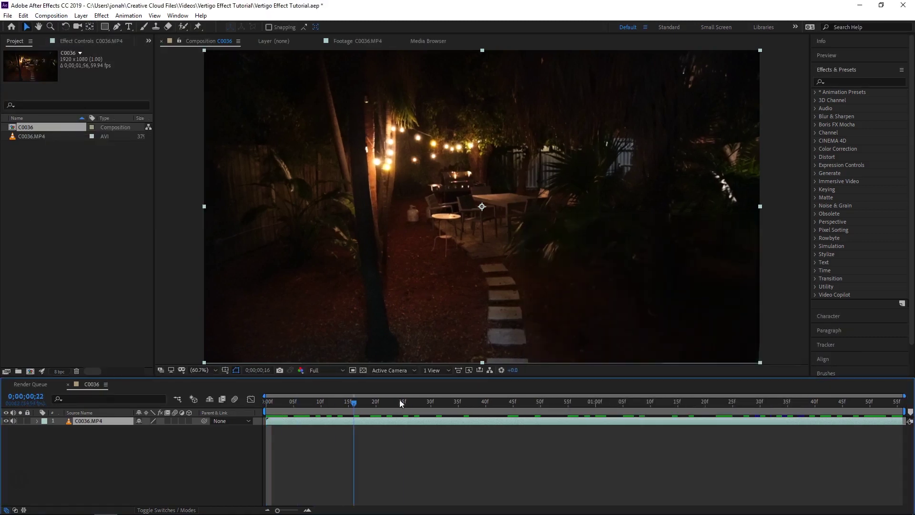
{"action": "key", "text": "space"}
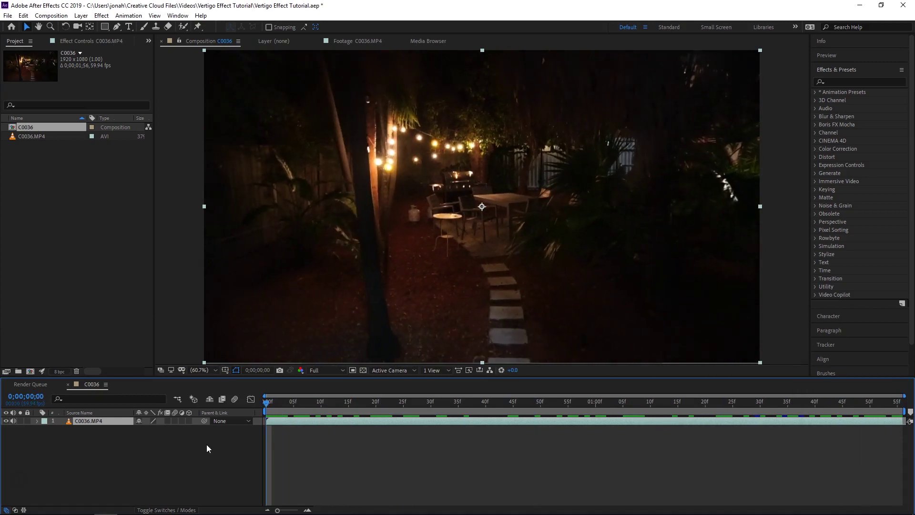
Step: Enable Time Remap on C0036.MP4, starting on the patio table and ending on the grill close-up
{"action": "key", "text": "ctrl+alt+t"}
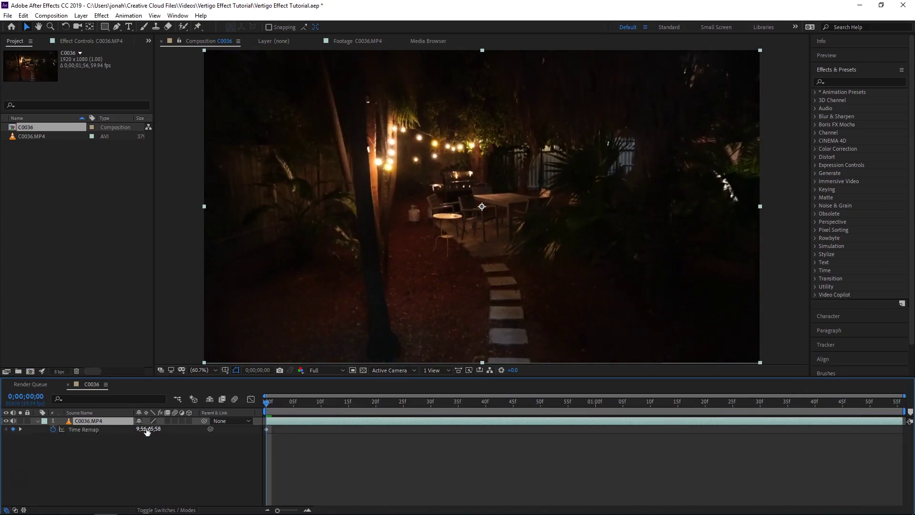
{"action": "left_click_drag", "start_coordinate": [148, 428], "coordinate": [246, 411]}
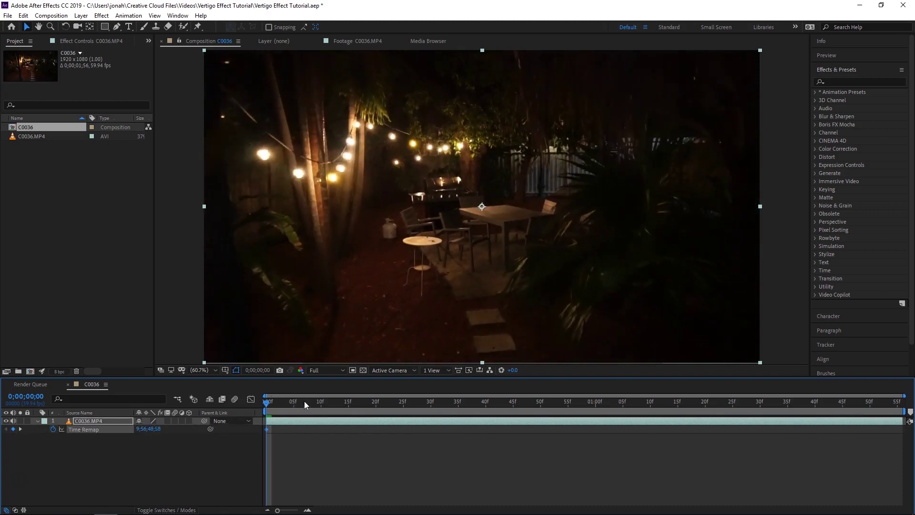
{"action": "key", "text": "End"}
{"action": "left_click_drag", "start_coordinate": [208, 435], "coordinate": [263, 441]}
{"action": "left_click_drag", "start_coordinate": [268, 407], "coordinate": [644, 445]}
{"action": "key", "text": "Home"}
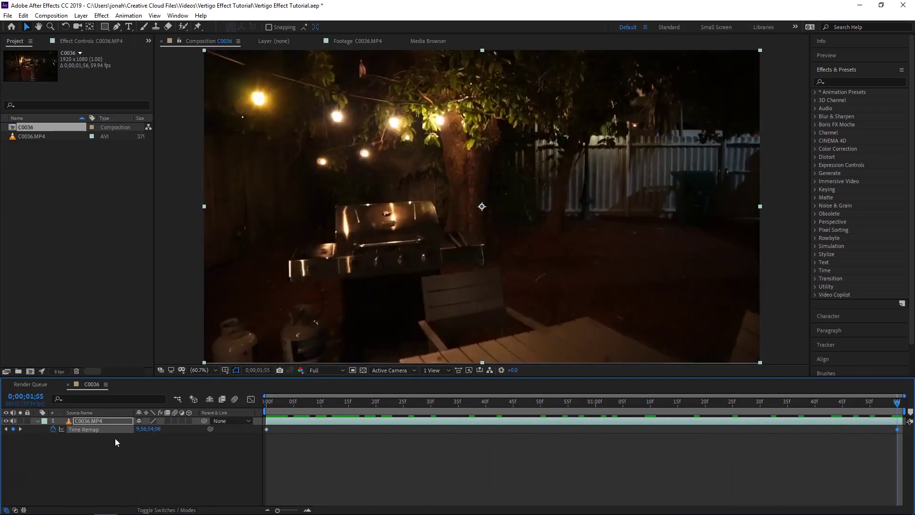
Step: Keyframe Position and Scale, with Scale at 282% on the first frame zooming out to 100%
{"action": "left_click", "coordinate": [125, 419]}
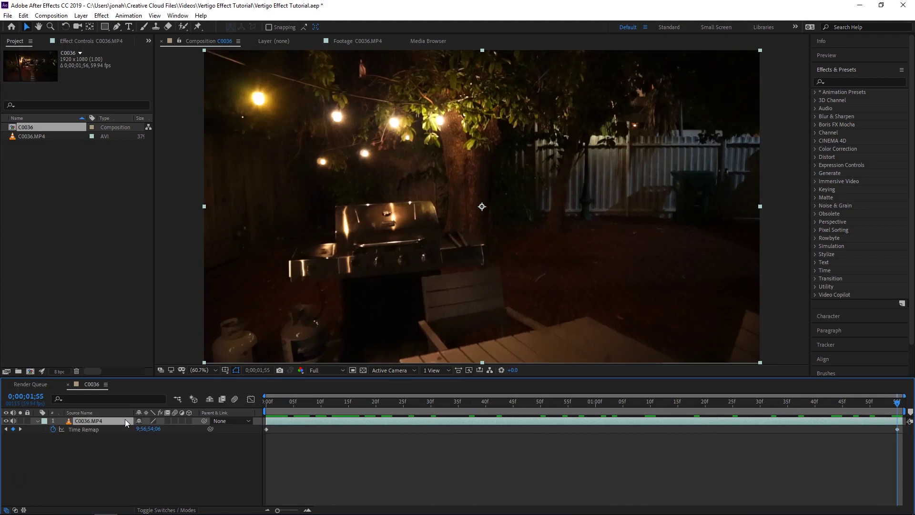
{"action": "key", "text": "s"}
{"action": "key", "text": "shift+p"}
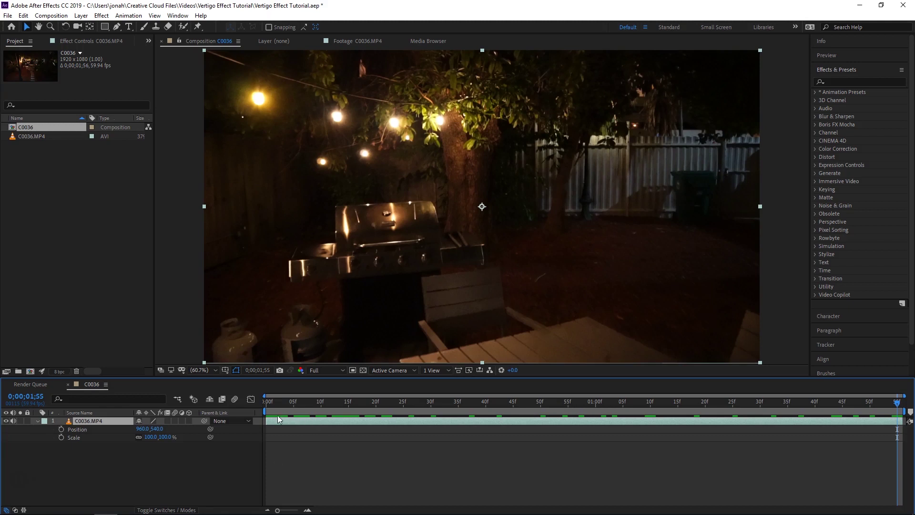
{"action": "left_click", "coordinate": [61, 429]}
{"action": "left_click", "coordinate": [61, 437]}
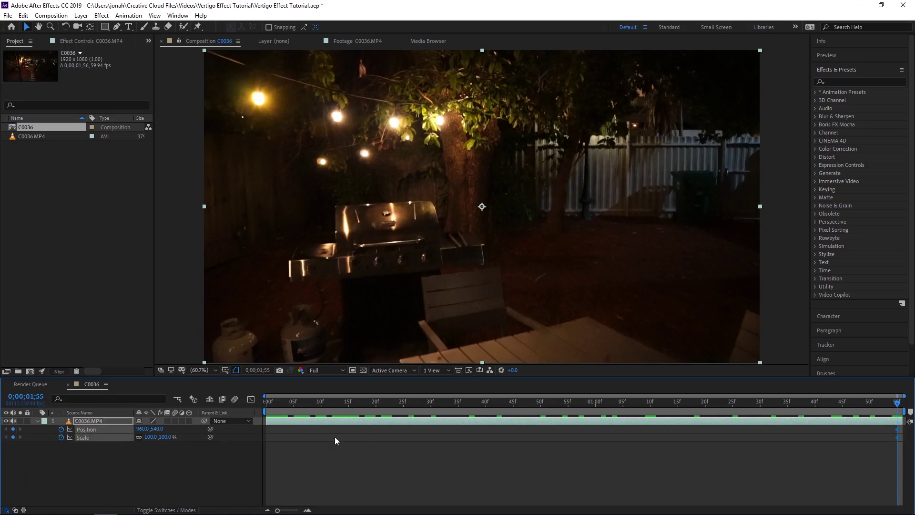
{"action": "key", "text": "Home"}
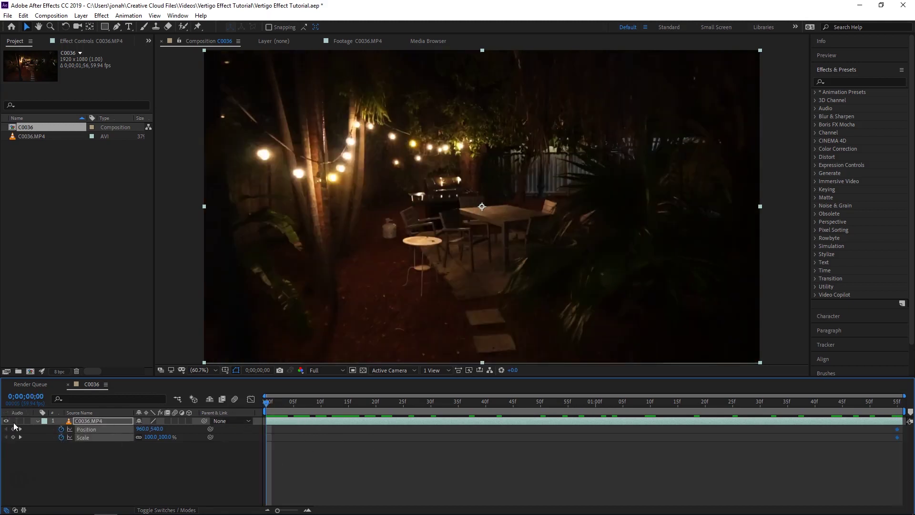
{"action": "left_click_drag", "start_coordinate": [150, 437], "coordinate": [396, 265]}
{"action": "key", "text": "space"}
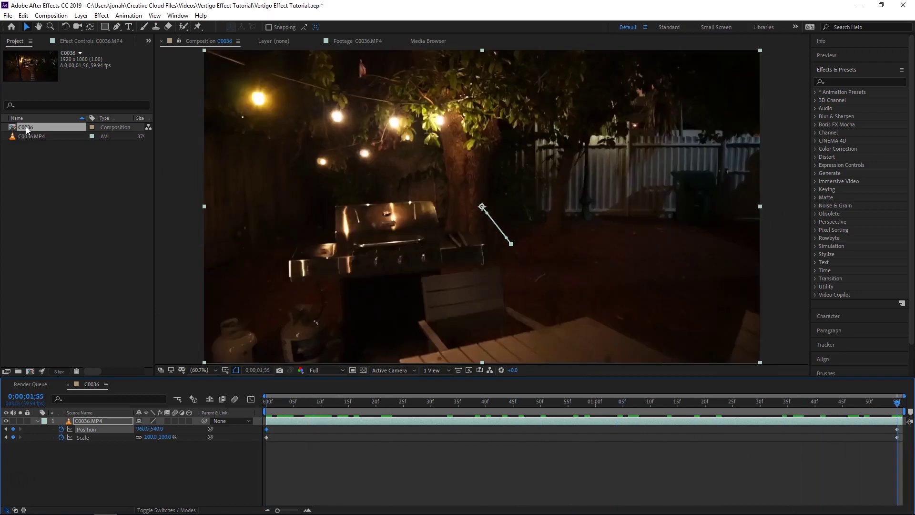
Step: Nest C0036 in new composition C0037 with a 0;00;10;56 duration
{"action": "left_click_drag", "start_coordinate": [26, 130], "coordinate": [30, 371]}
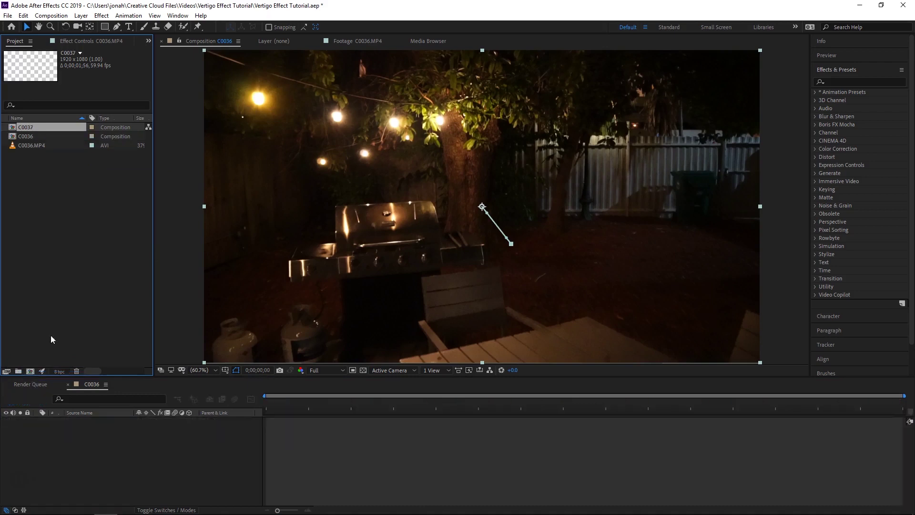
{"action": "left_click", "coordinate": [50, 15]}
{"action": "left_click", "coordinate": [72, 37]}
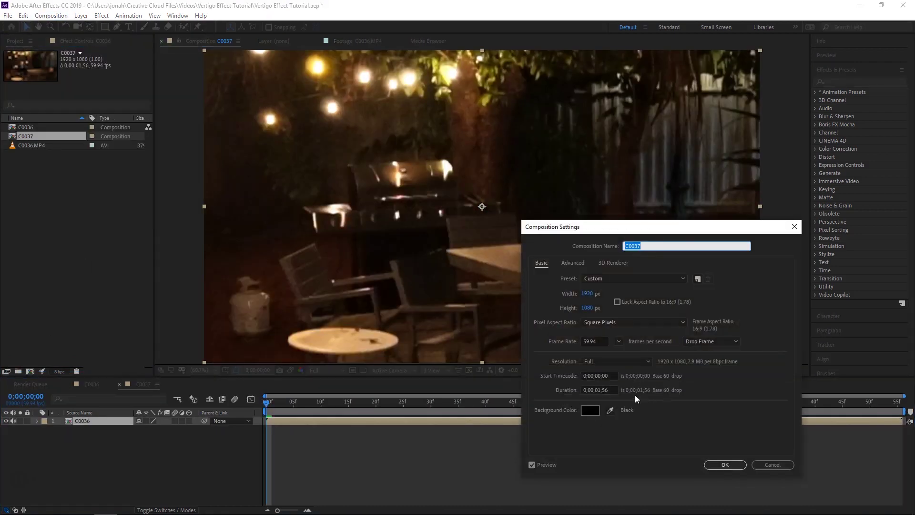
{"action": "left_click", "coordinate": [598, 390]}
{"action": "type", "text": "1056"}
{"action": "key", "text": "Return"}
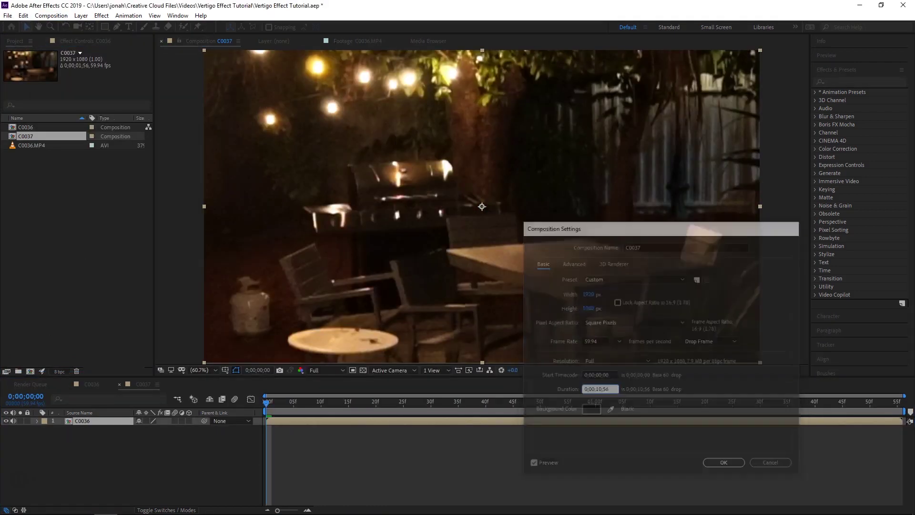
{"action": "scroll", "coordinate": [507, 418], "scroll_direction": "down", "scroll_amount": 3}
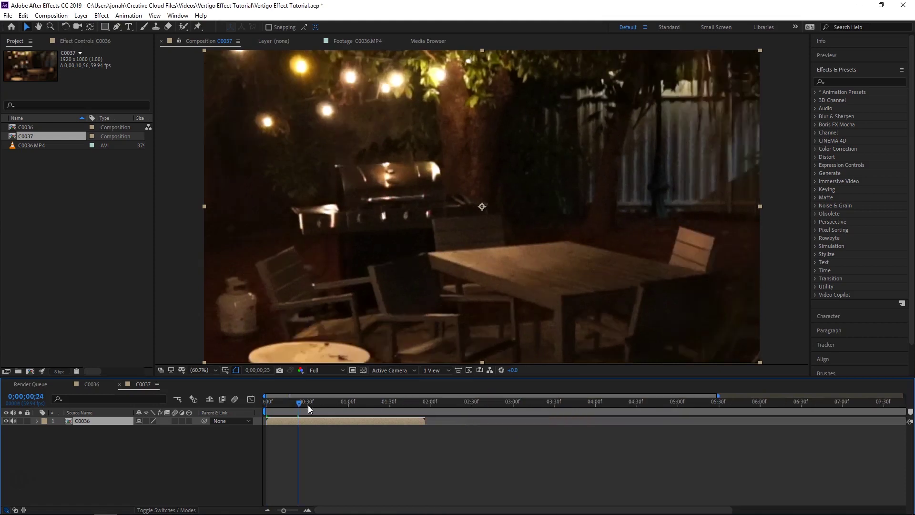
Step: Time-remap the nested layer: 0;00;01;54 at frame 19, back to 0;00;00;00 at frame 49
{"action": "key", "text": "ctrl+alt+t"}
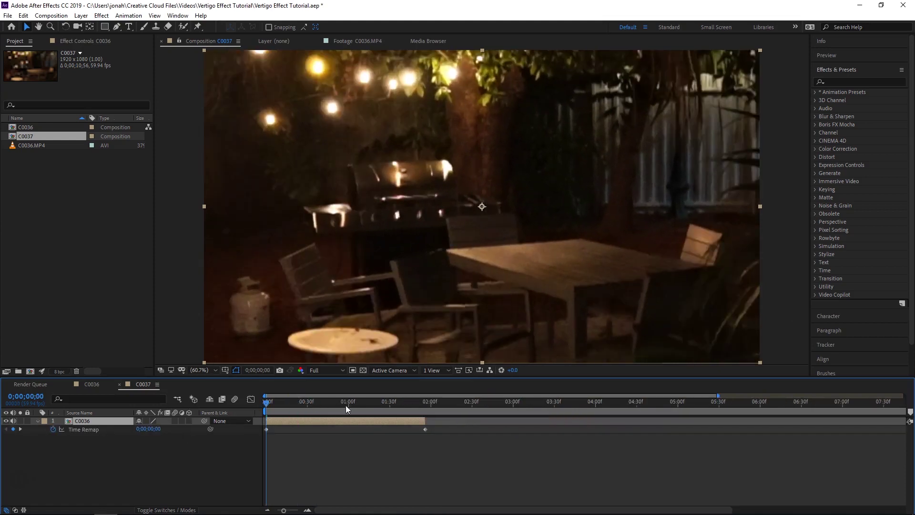
{"action": "left_click_drag", "start_coordinate": [347, 408], "coordinate": [248, 408]}
{"action": "left_click_drag", "start_coordinate": [333, 406], "coordinate": [292, 403]}
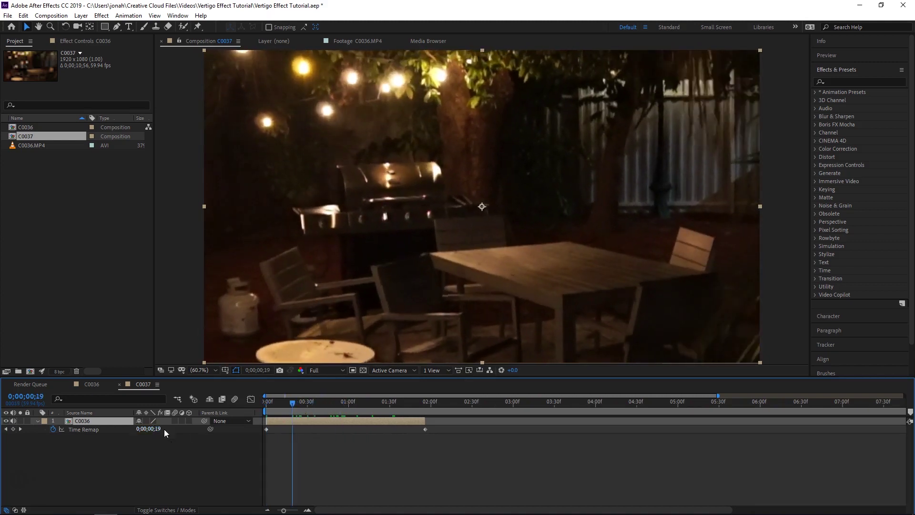
{"action": "left_click", "coordinate": [151, 429]}
{"action": "left_click_drag", "start_coordinate": [150, 430], "coordinate": [231, 432]}
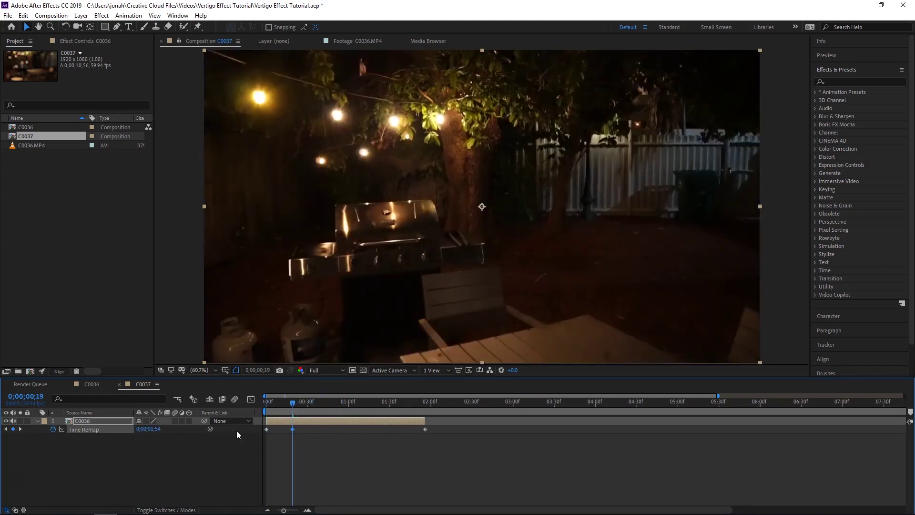
{"action": "left_click_drag", "start_coordinate": [344, 408], "coordinate": [334, 409]}
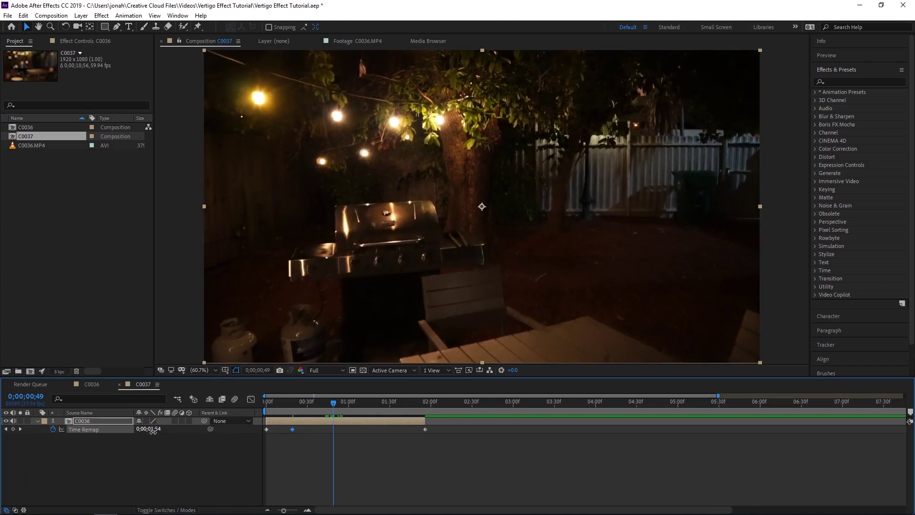
{"action": "left_click_drag", "start_coordinate": [153, 431], "coordinate": [95, 432]}
Step: Delete the old end remap keyframe and extend the layer out-point to about 4:30
{"action": "left_click_drag", "start_coordinate": [423, 418], "coordinate": [337, 423]}
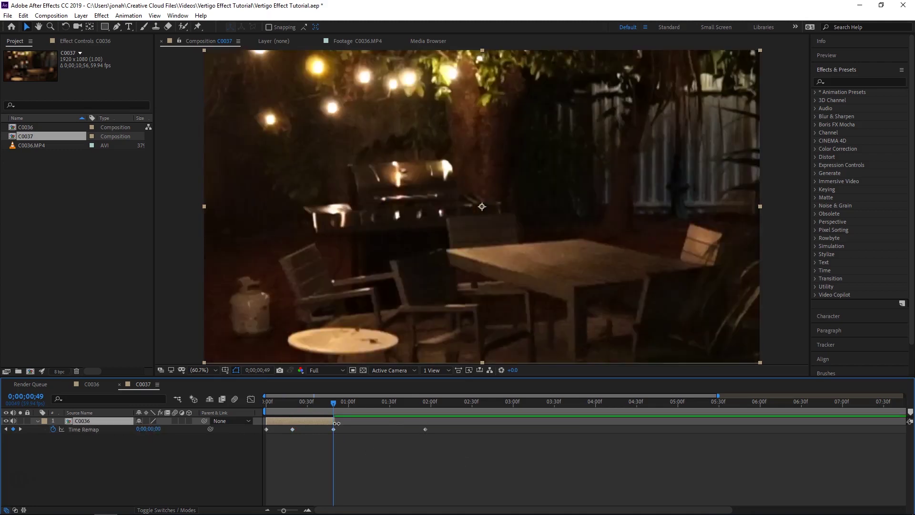
{"action": "left_click", "coordinate": [424, 429]}
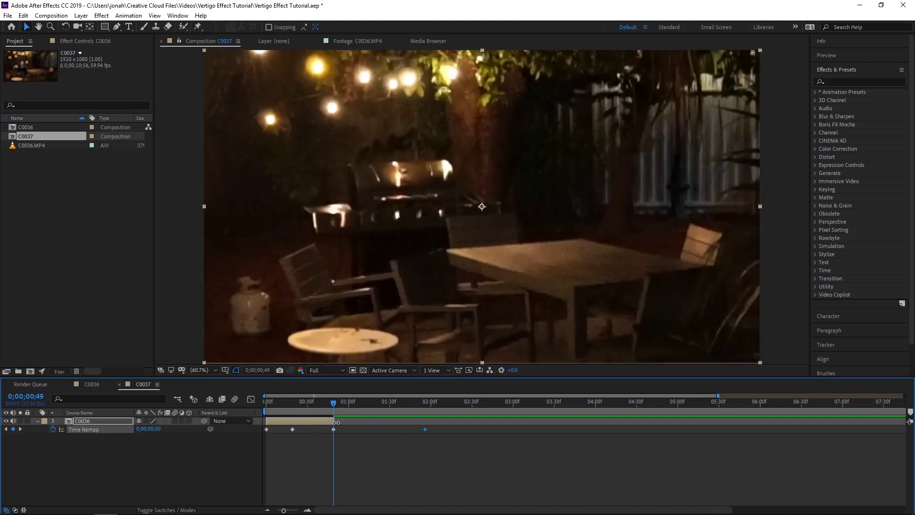
{"action": "key", "text": "Delete"}
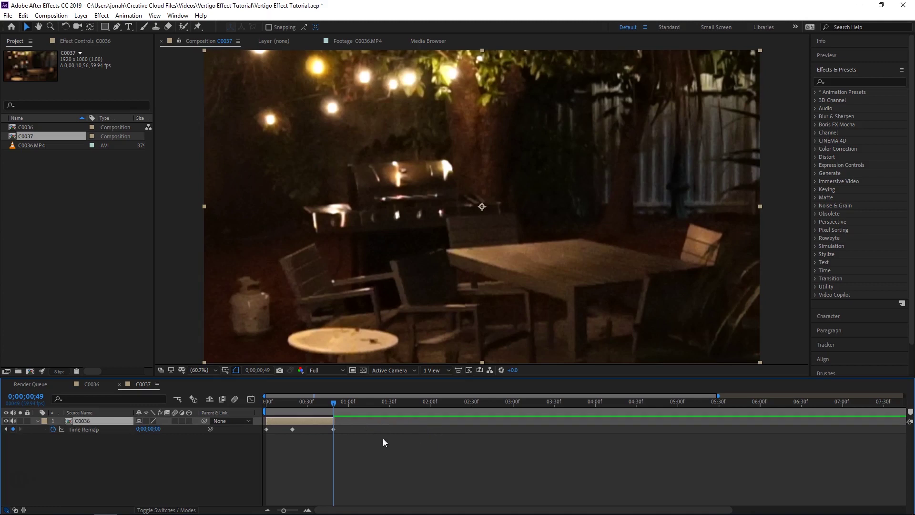
{"action": "left_click_drag", "start_coordinate": [335, 422], "coordinate": [718, 420]}
{"action": "left_click_drag", "start_coordinate": [292, 430], "coordinate": [298, 429]}
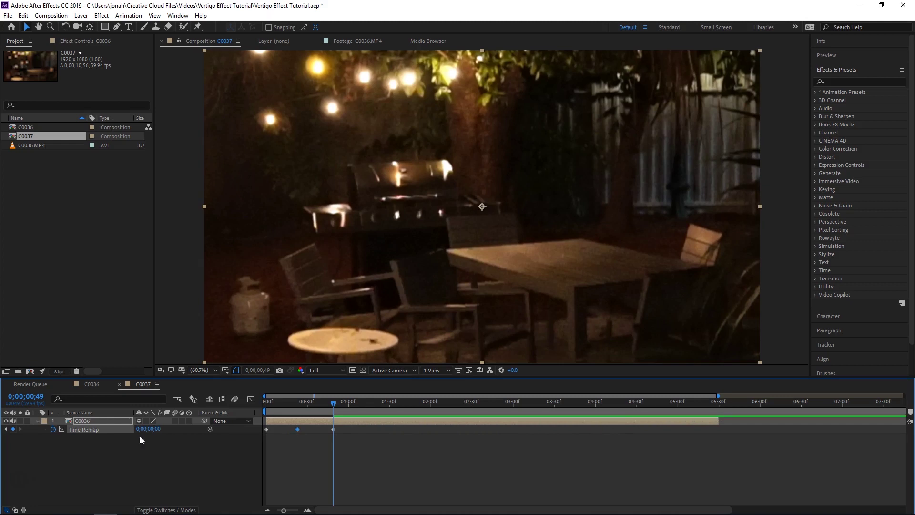
Step: Add a loopOut() expression to Time Remap and Easy Ease all three remap keyframes
{"action": "left_click", "coordinate": [52, 429], "text": "alt"}
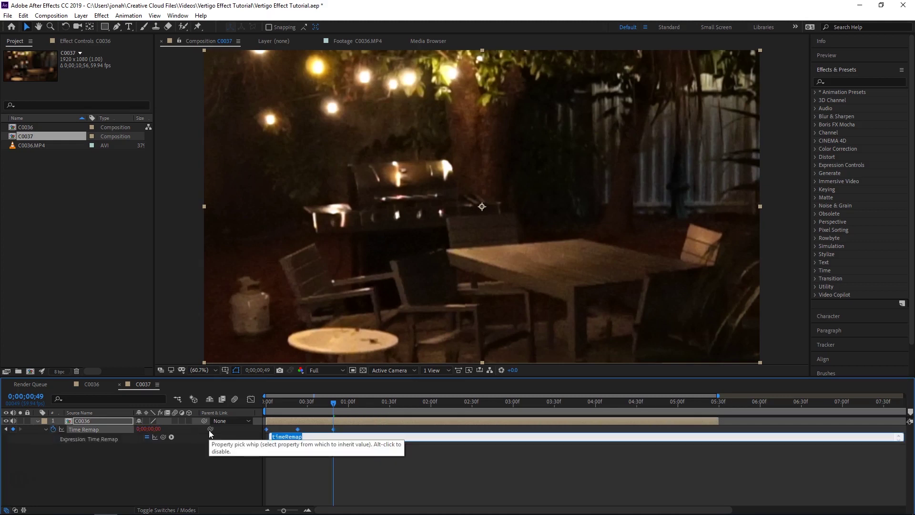
{"action": "type", "text": "loopOut("}
{"action": "left_click", "coordinate": [326, 421]}
{"action": "key", "text": "space"}
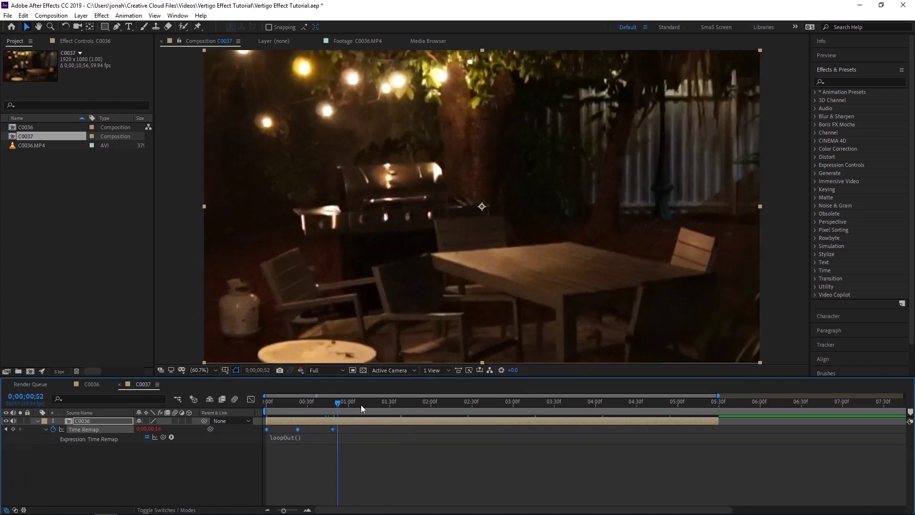
{"action": "left_click", "coordinate": [265, 402]}
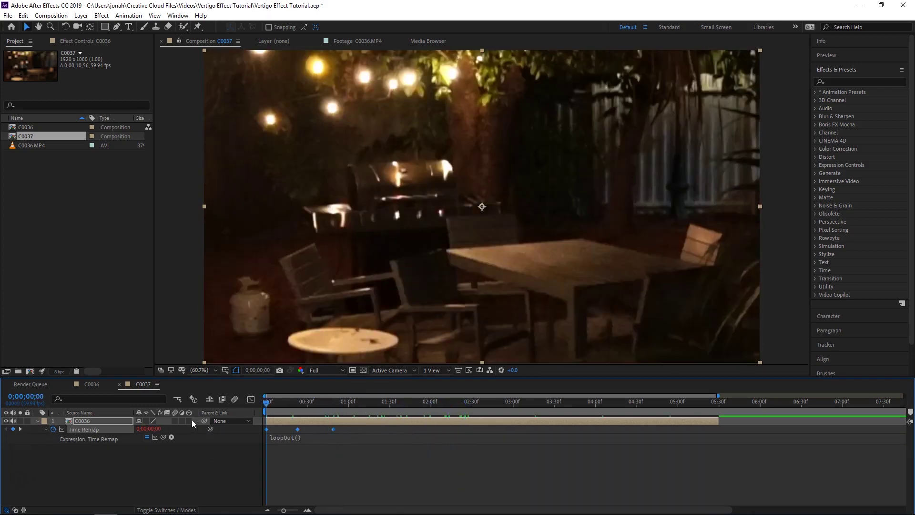
{"action": "key", "text": "space"}
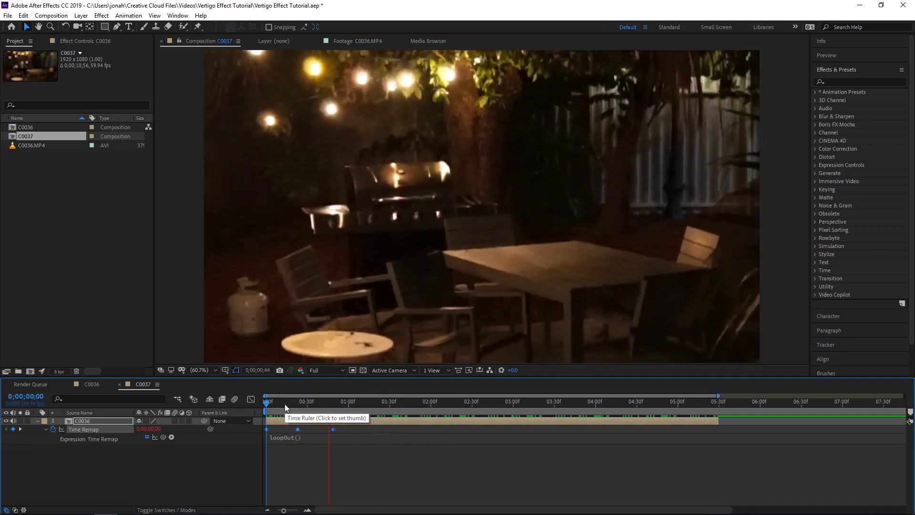
{"action": "key", "text": "space"}
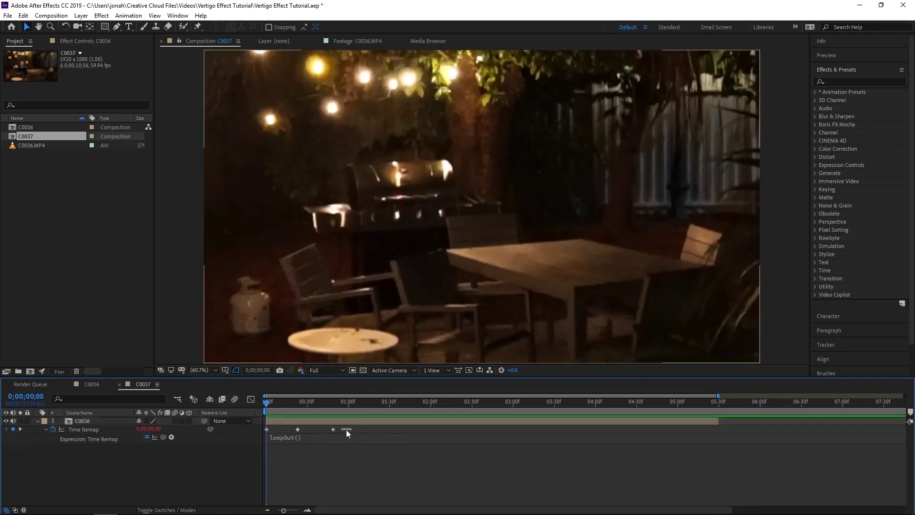
{"action": "key", "text": "F9"}
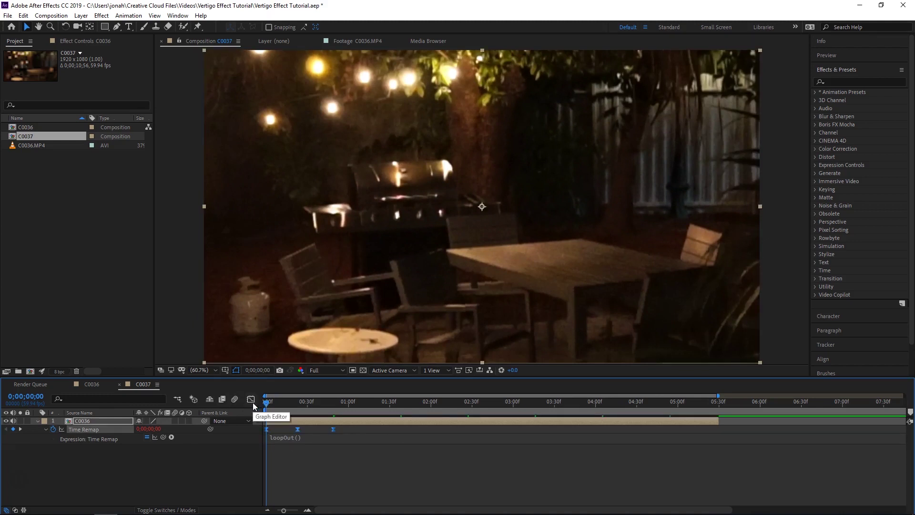
Step: In the Graph Editor, broaden the peak keyframe's handles and steepen the first and final keyframes' handles
{"action": "left_click", "coordinate": [251, 400]}
{"action": "left_click", "coordinate": [298, 422]}
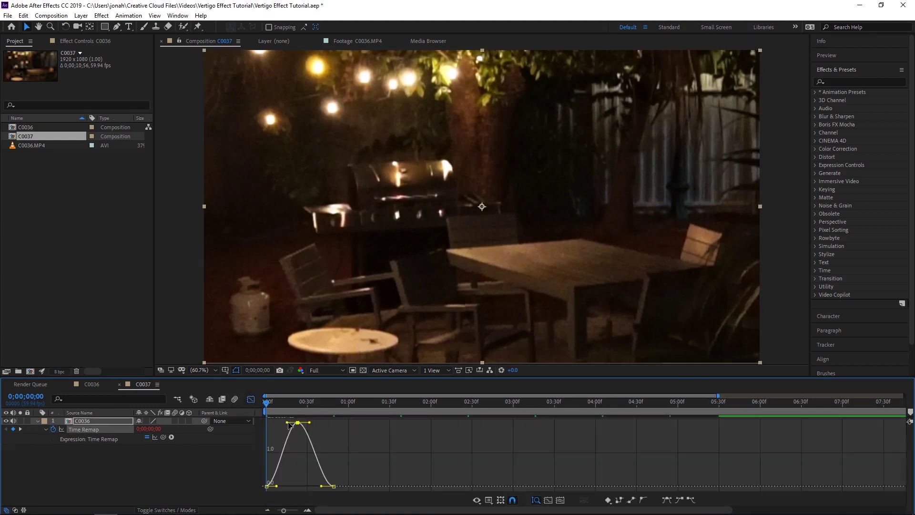
{"action": "left_click_drag", "start_coordinate": [288, 422], "coordinate": [316, 422]}
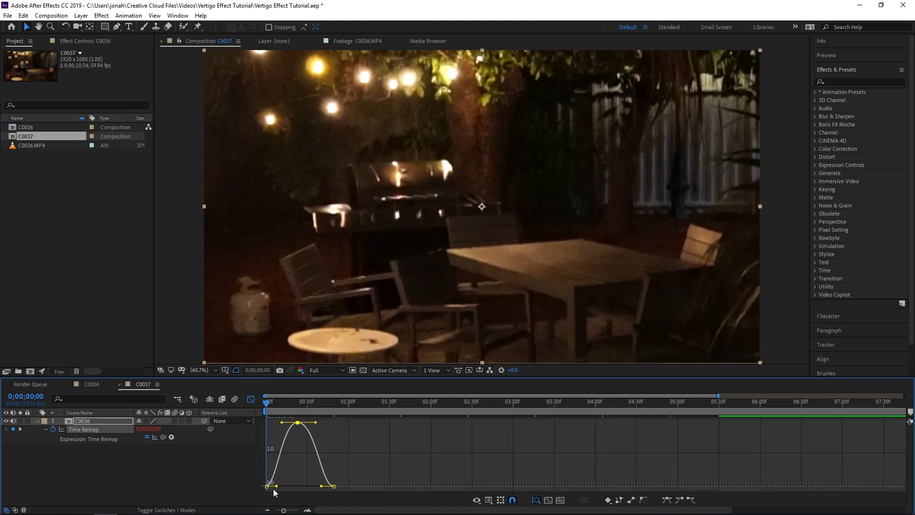
{"action": "left_click_drag", "start_coordinate": [276, 486], "coordinate": [270, 464]}
{"action": "left_click", "coordinate": [298, 401]}
{"action": "left_click", "coordinate": [333, 486]}
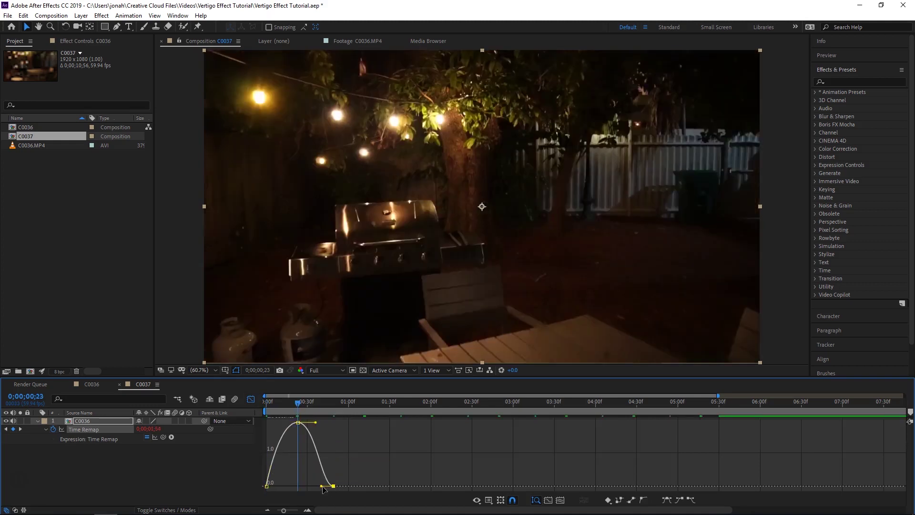
{"action": "left_click_drag", "start_coordinate": [323, 486], "coordinate": [332, 468]}
Step: Preview the reshaped loop from the start, then close the Graph Editor and collapse the layer properties
{"action": "left_click", "coordinate": [269, 402]}
{"action": "key", "text": "space"}
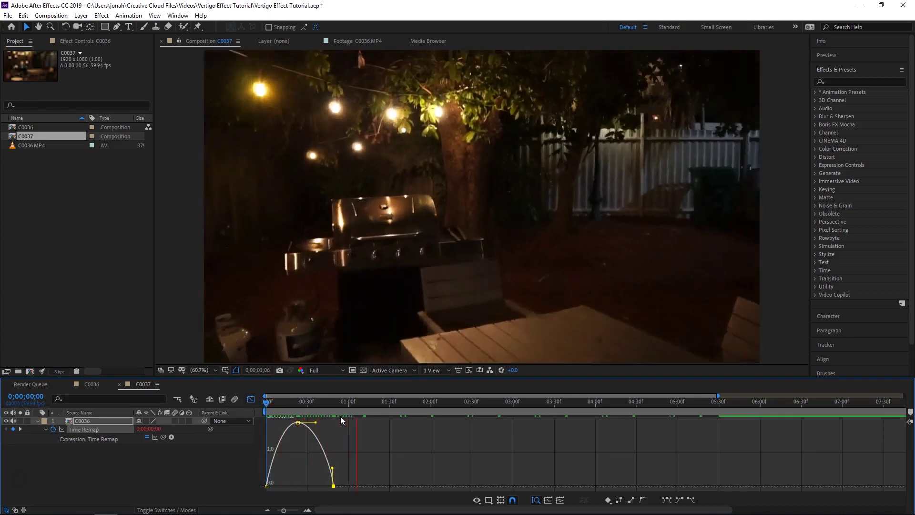
{"action": "key", "text": "space"}
{"action": "key", "text": "space"}
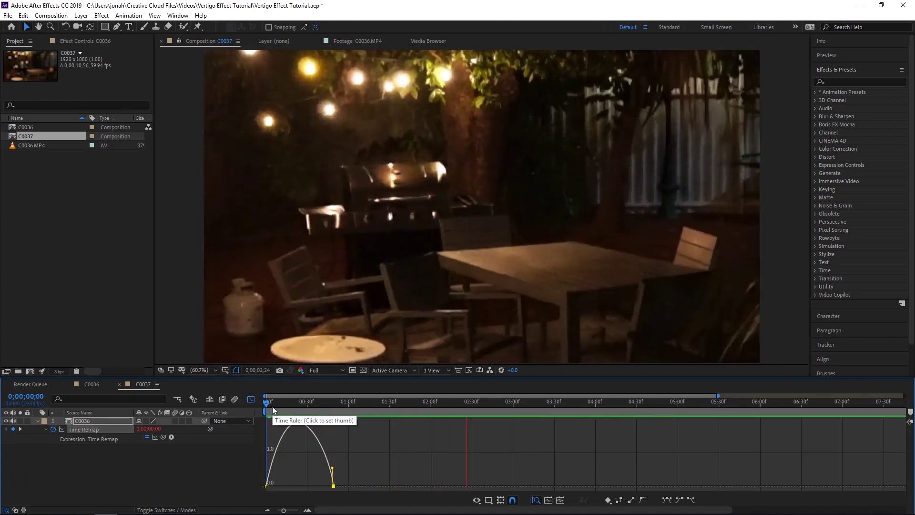
{"action": "key", "text": "space"}
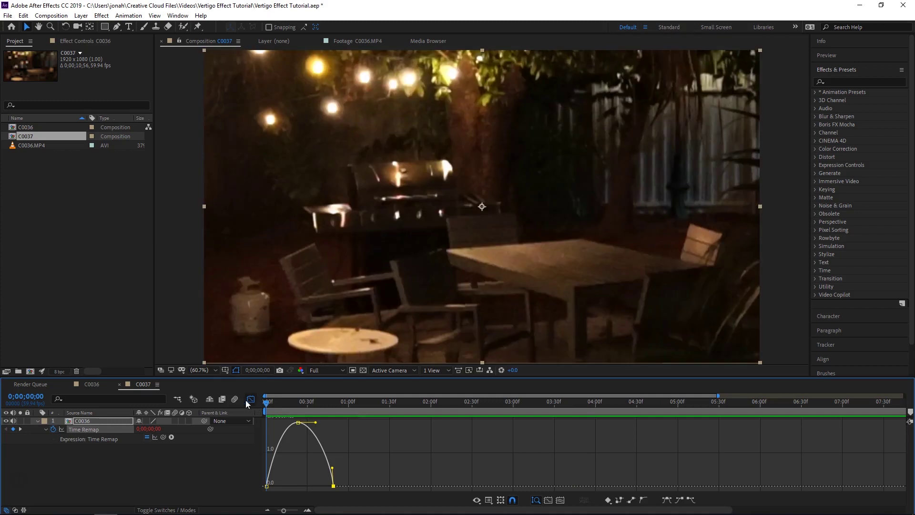
{"action": "key", "text": "shift+F3"}
{"action": "key", "text": "u"}
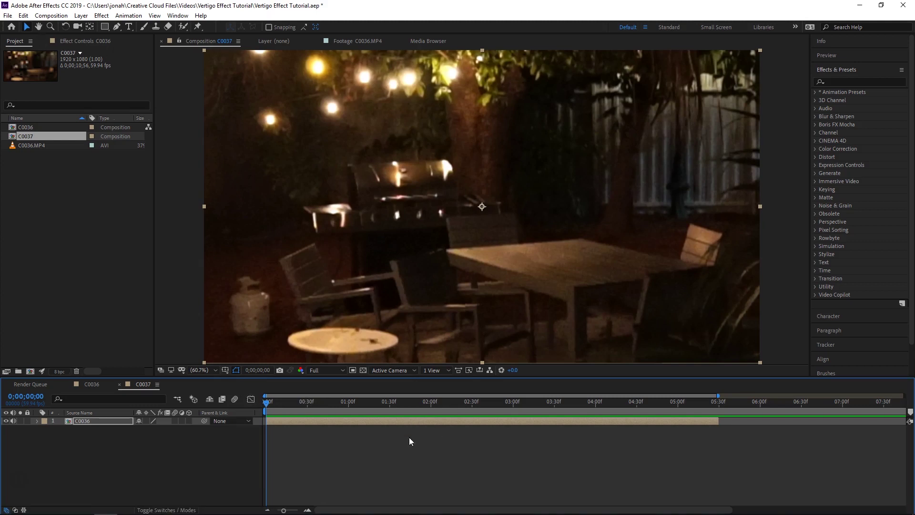
{"action": "key", "text": "space"}
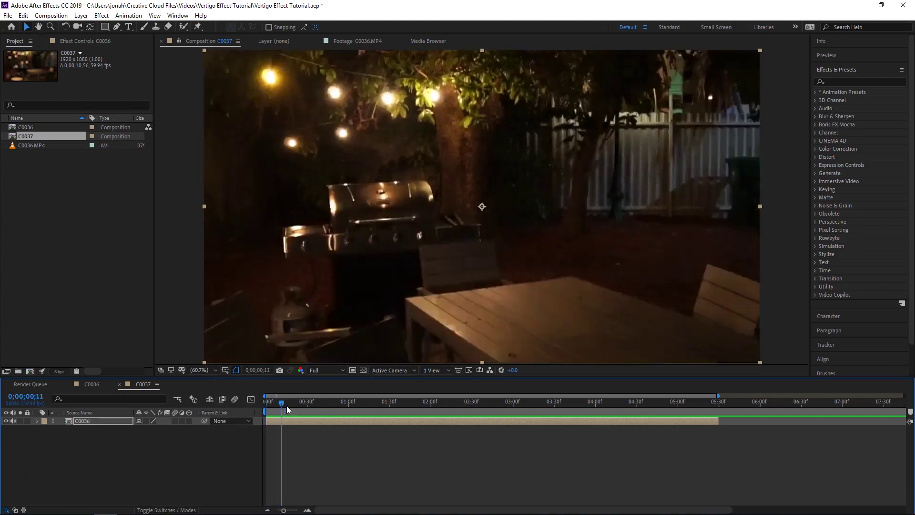
{"action": "left_click", "coordinate": [90, 385]}
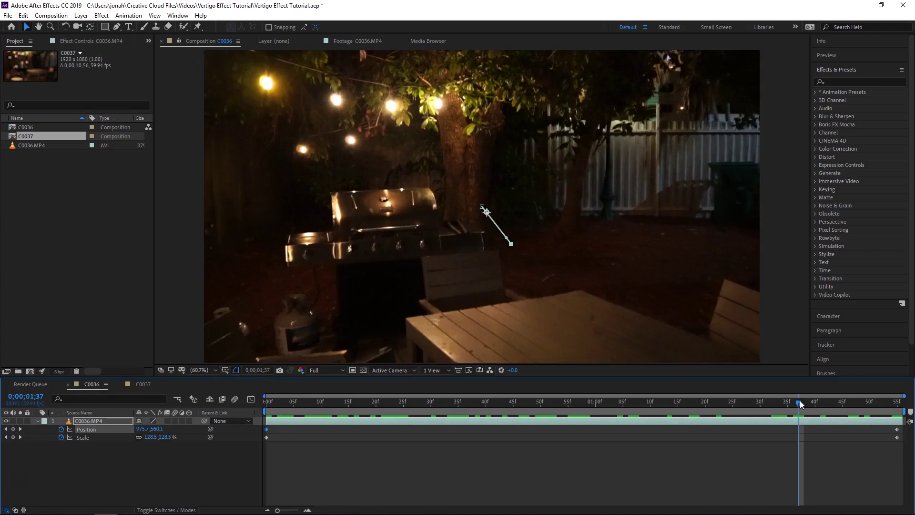
{"action": "left_click_drag", "start_coordinate": [799, 402], "coordinate": [178, 393]}
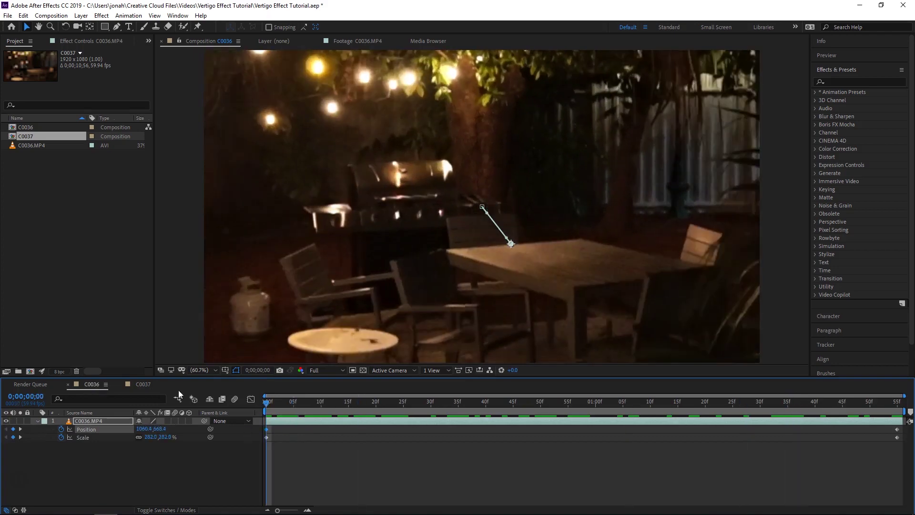
{"action": "left_click", "coordinate": [145, 384]}
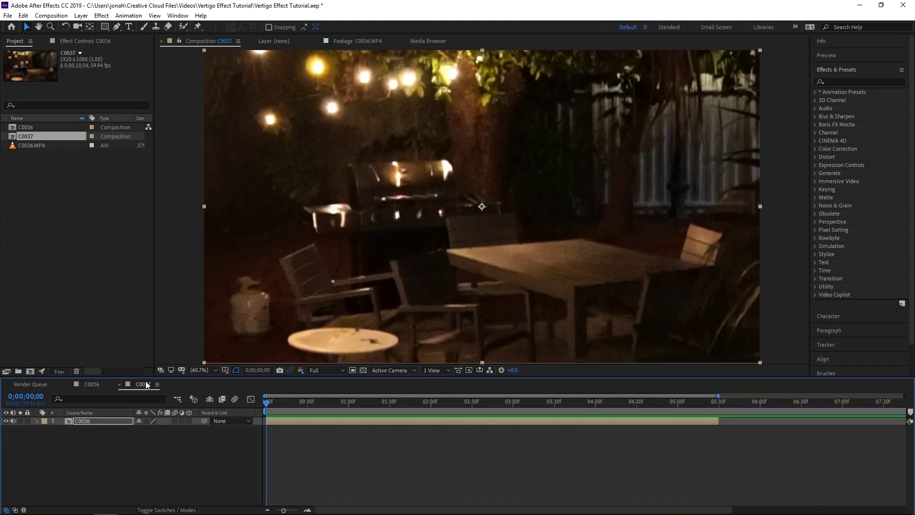